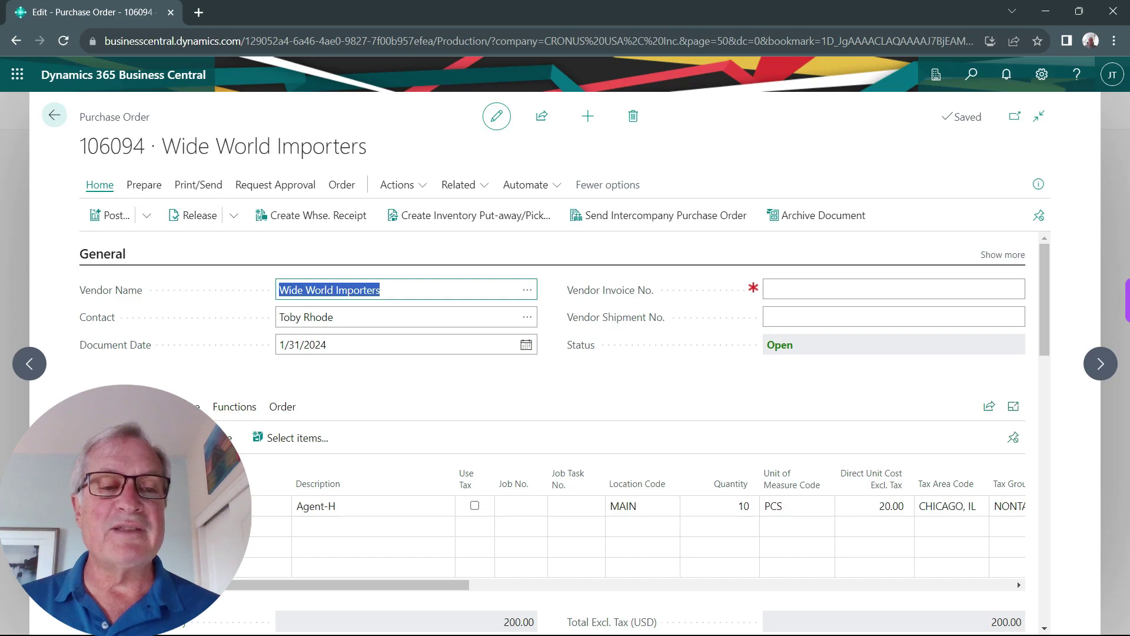
# Step: Generate lot LOT0009 for the purchase line's 10 Agent-H units in Item Tracking Lines
pyautogui.hotkey('ctrl', 'shift', 'i')
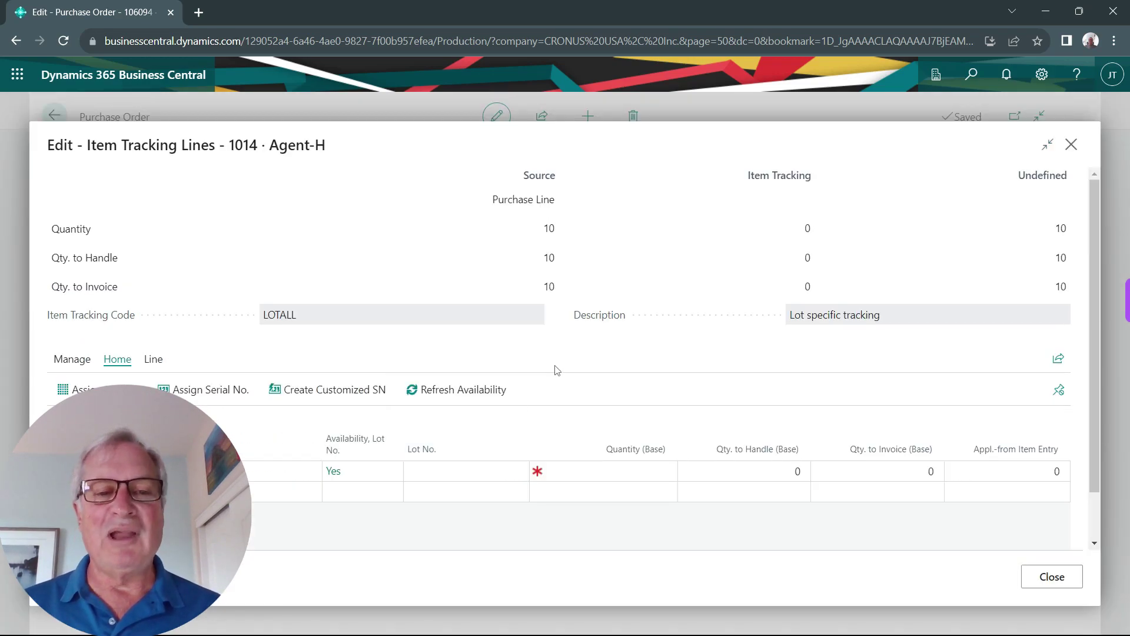
pyautogui.click(491, 471)
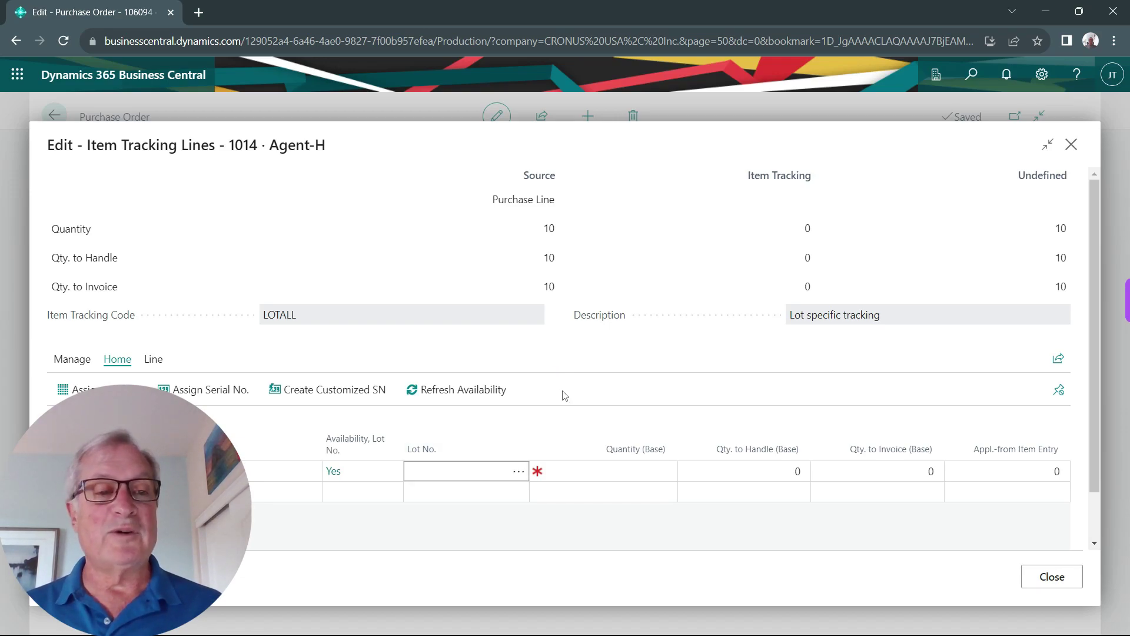
pyautogui.click(94, 390)
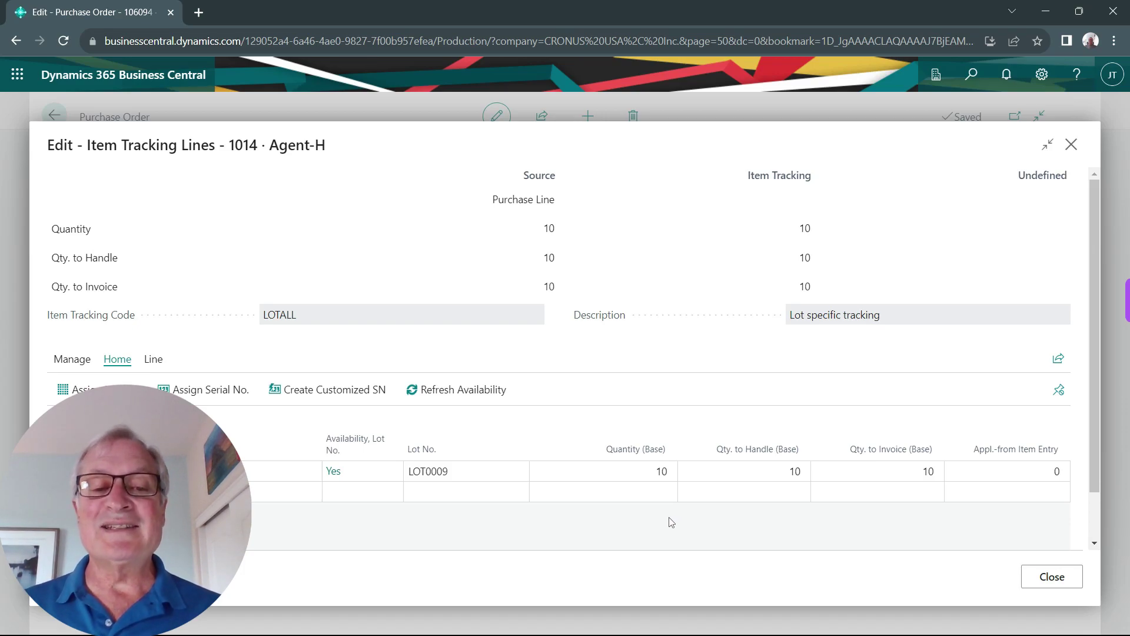
pyautogui.click(1053, 577)
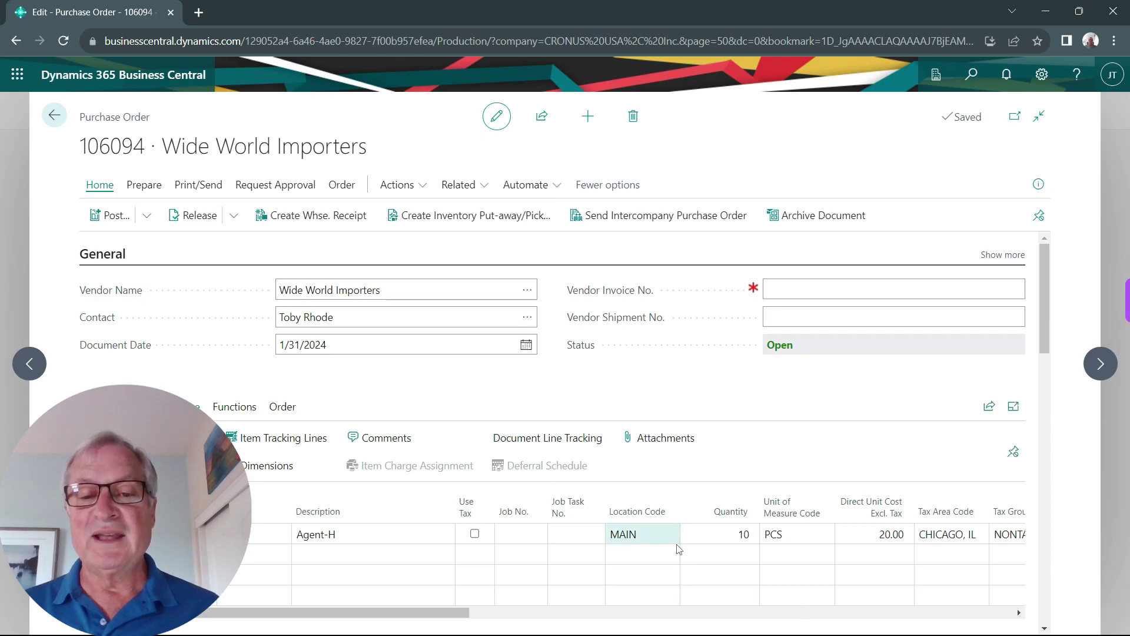
# Step: Post purchase order 106094 with the Receive and Invoice option
pyautogui.click(112, 219)
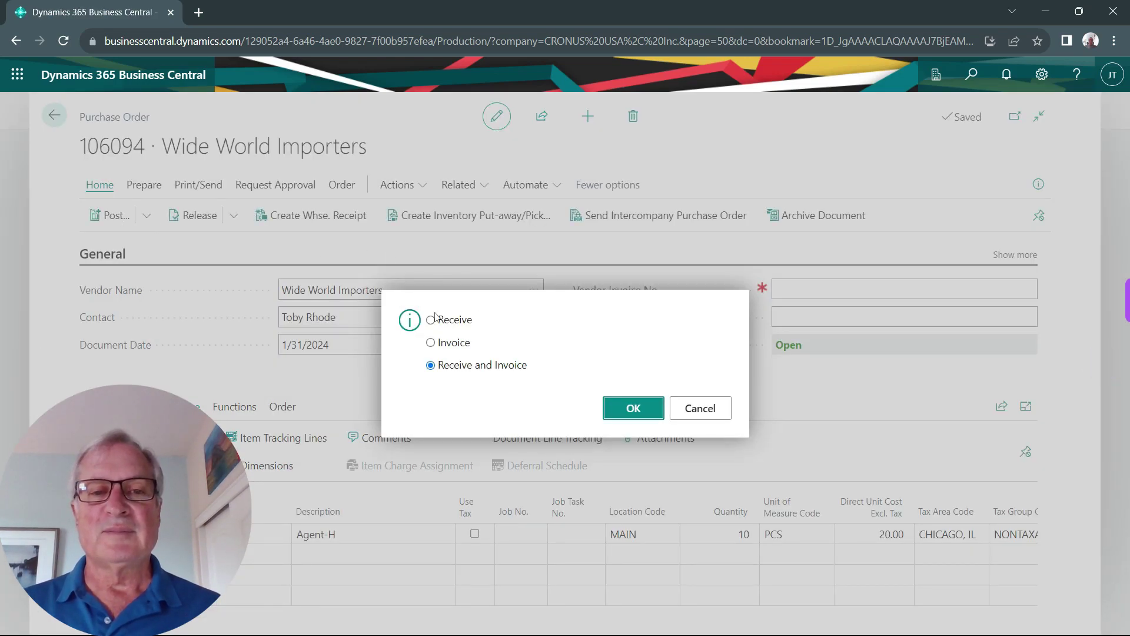
pyautogui.click(631, 412)
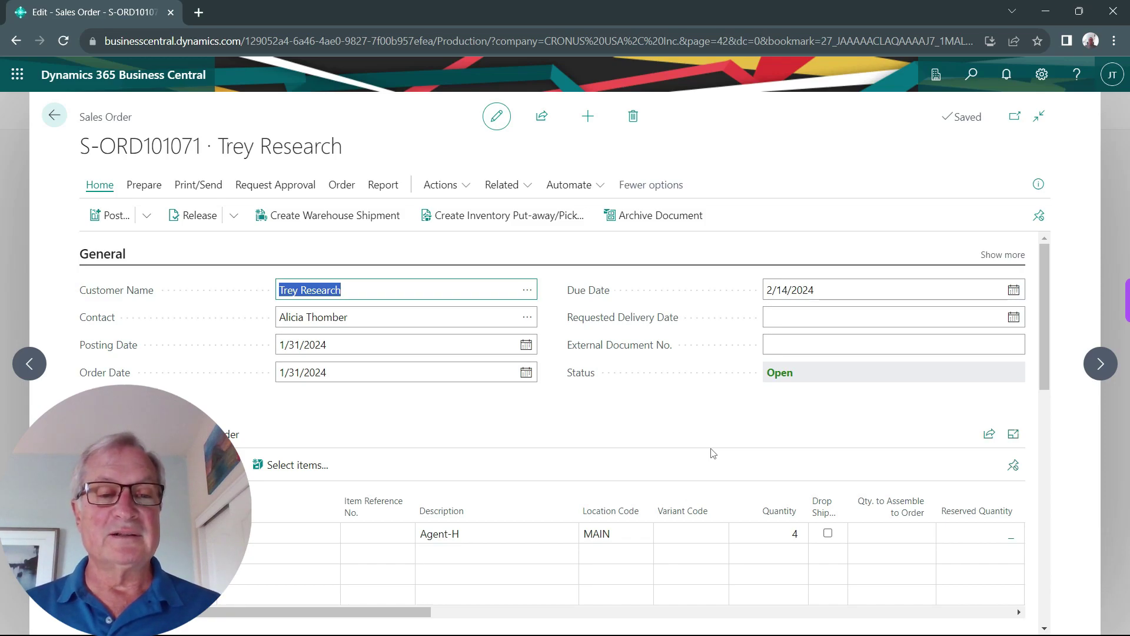
# Step: Select LOT0009 in the Agent-H sales line's Item Tracking Lines for its 4 units
pyautogui.click(288, 534)
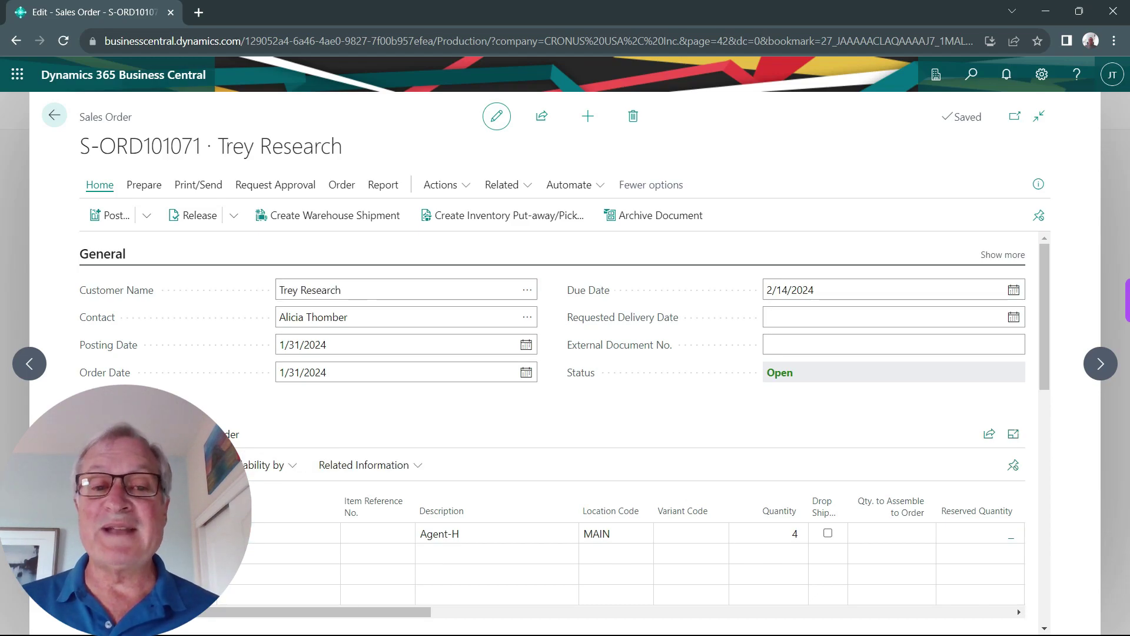
pyautogui.click(377, 464)
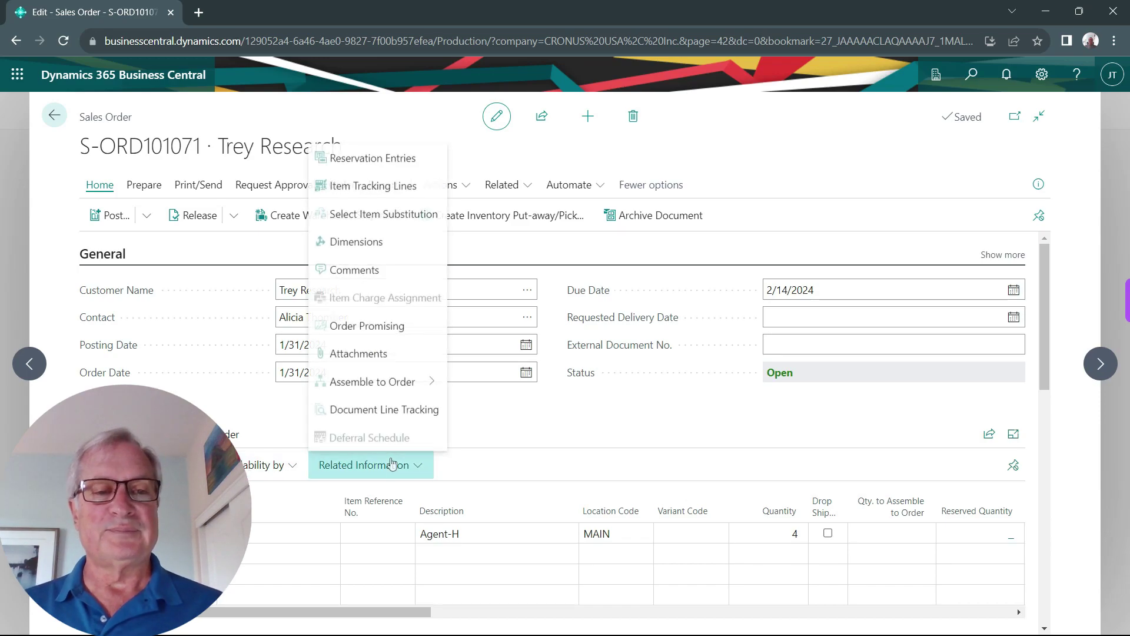
pyautogui.click(394, 185)
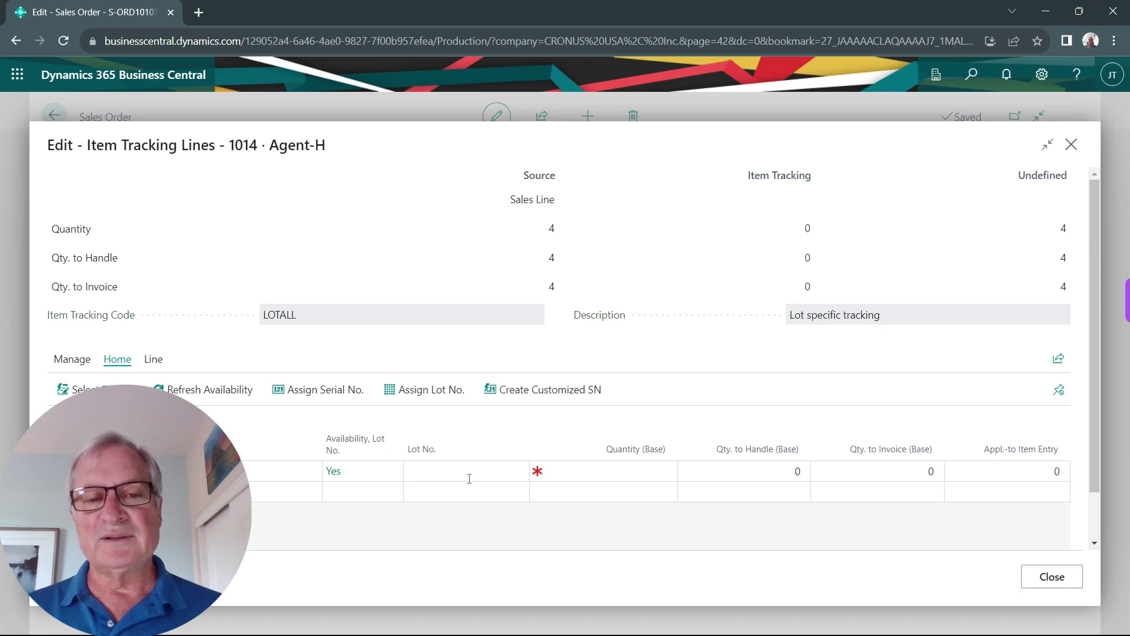
pyautogui.click(469, 479)
pyautogui.click(108, 282)
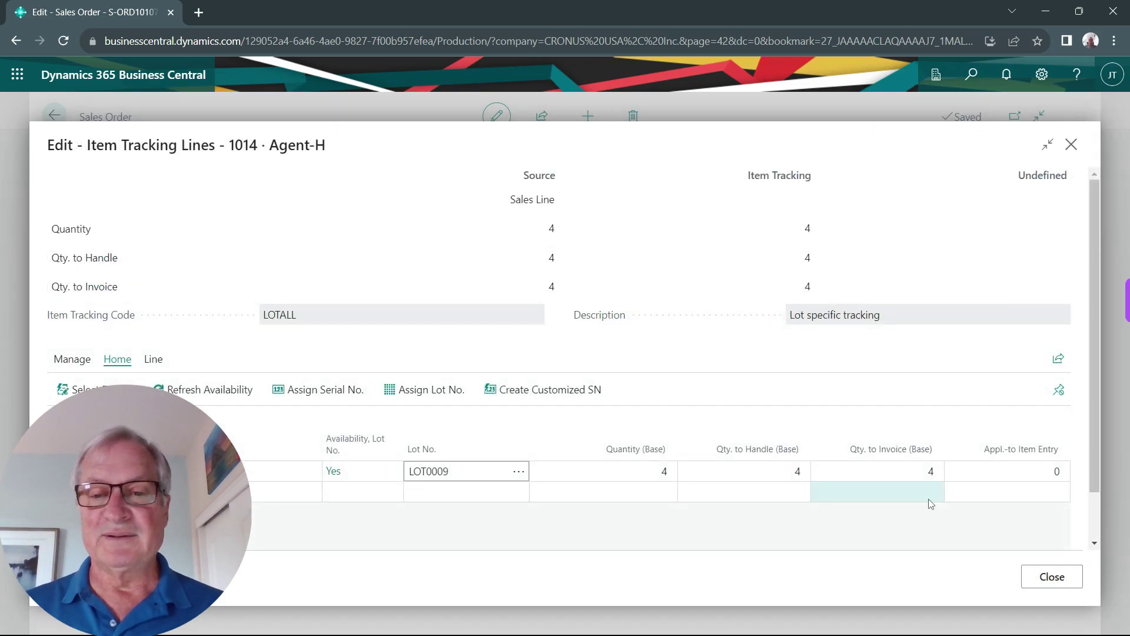
pyautogui.press('Escape')
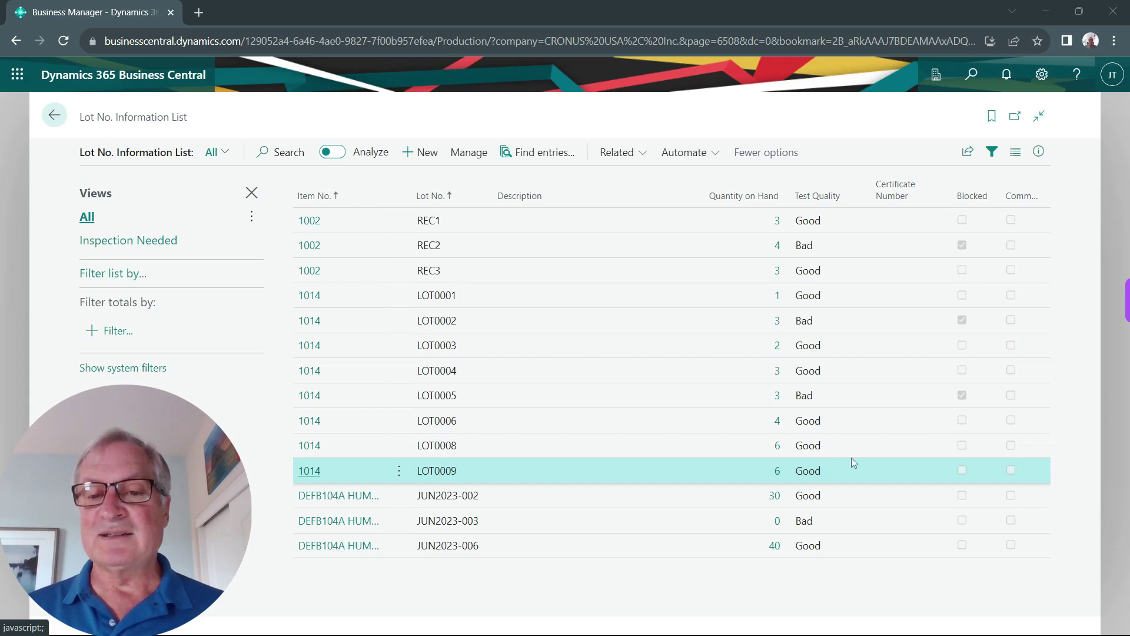
# Step: Close the Lot No. Information List to return to the home page
pyautogui.press('Escape')
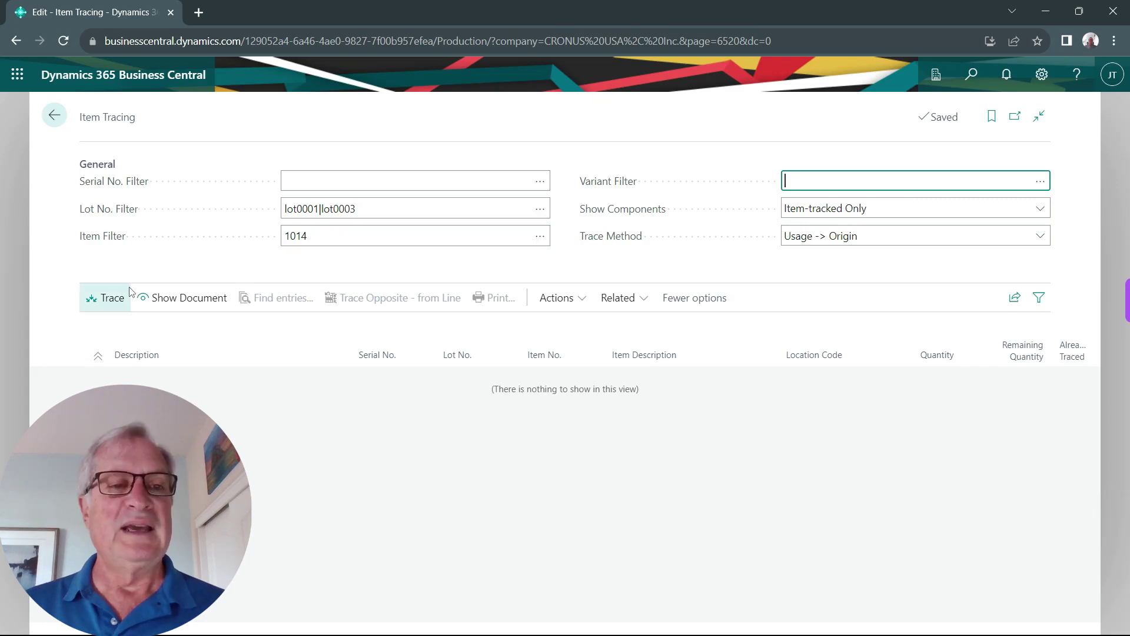
# Step: Trace lots lot0001|lot0003, view a line's posted shipment, and export the results to Excel
pyautogui.click(101, 297)
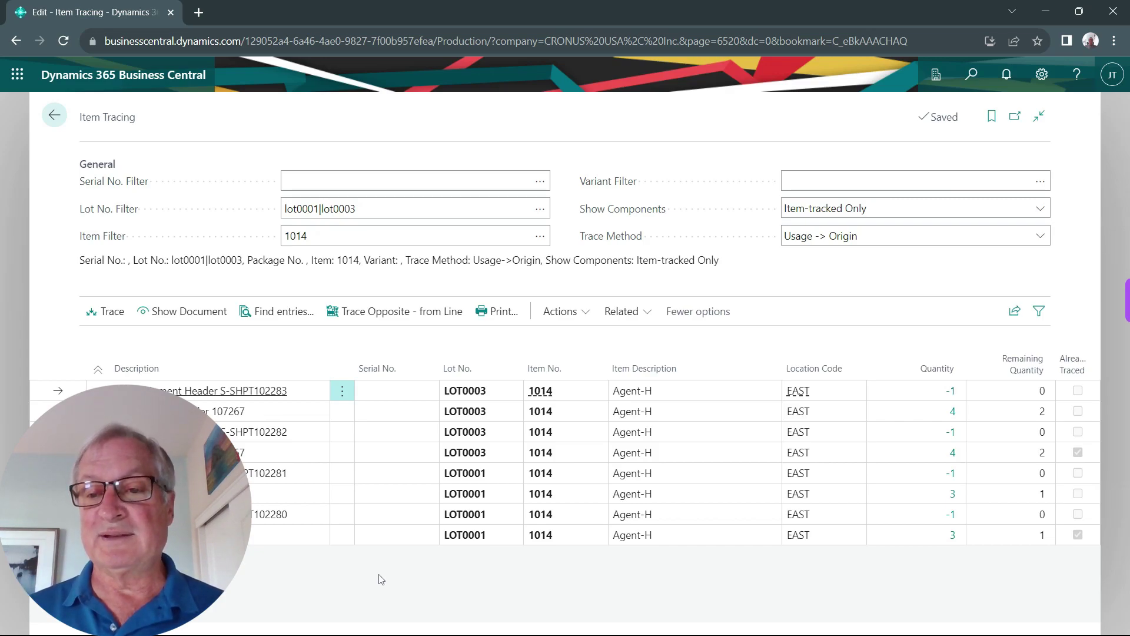
pyautogui.click(188, 315)
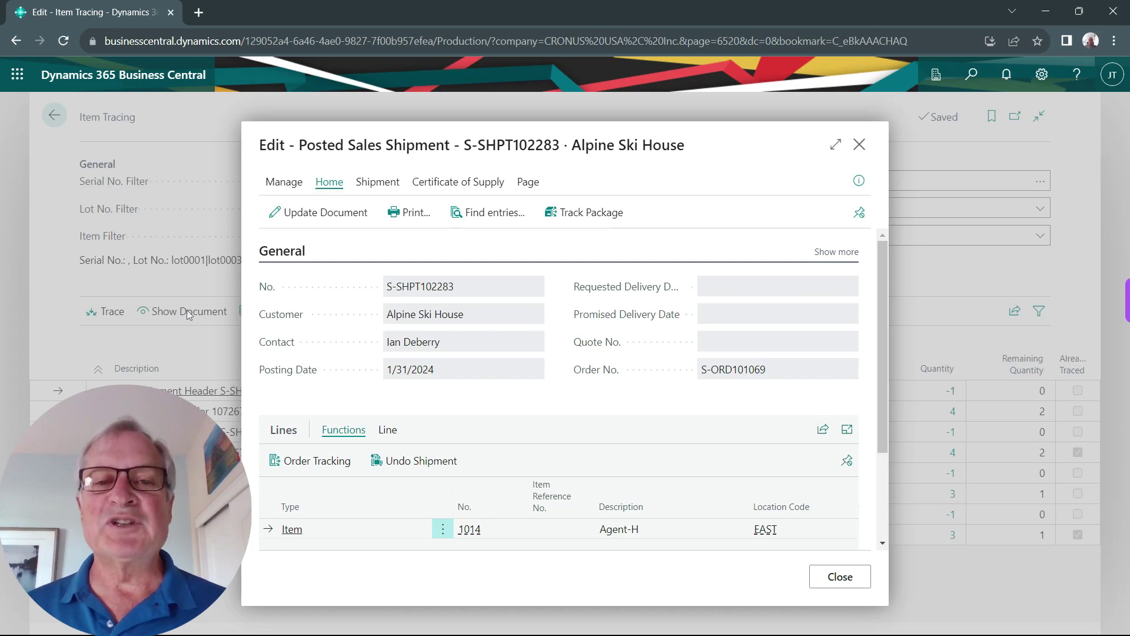
pyautogui.press('Escape')
pyautogui.click(1013, 312)
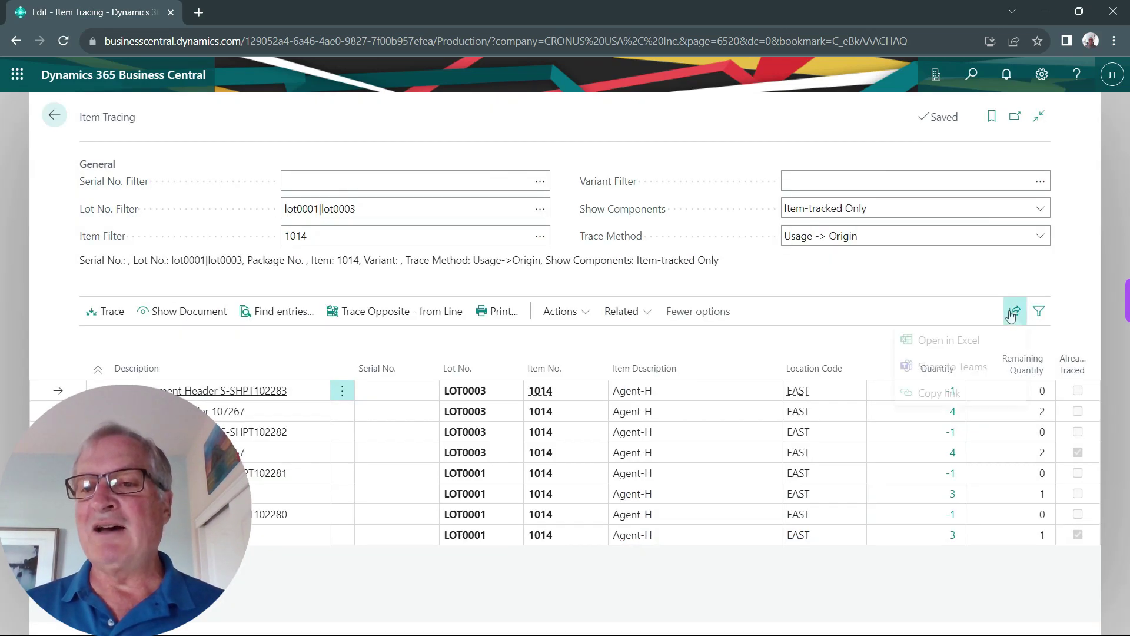
pyautogui.click(966, 347)
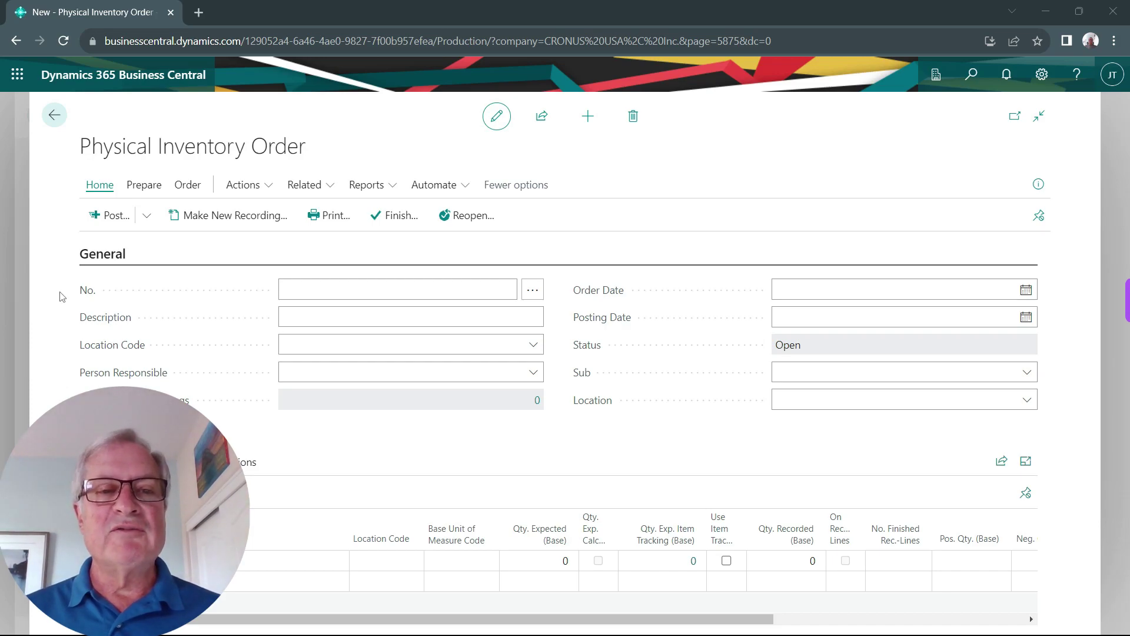
# Step: Set location MAIN, calculate lines for CHAIR items, and create a new counting recording
pyautogui.click(527, 344)
pyautogui.click(360, 428)
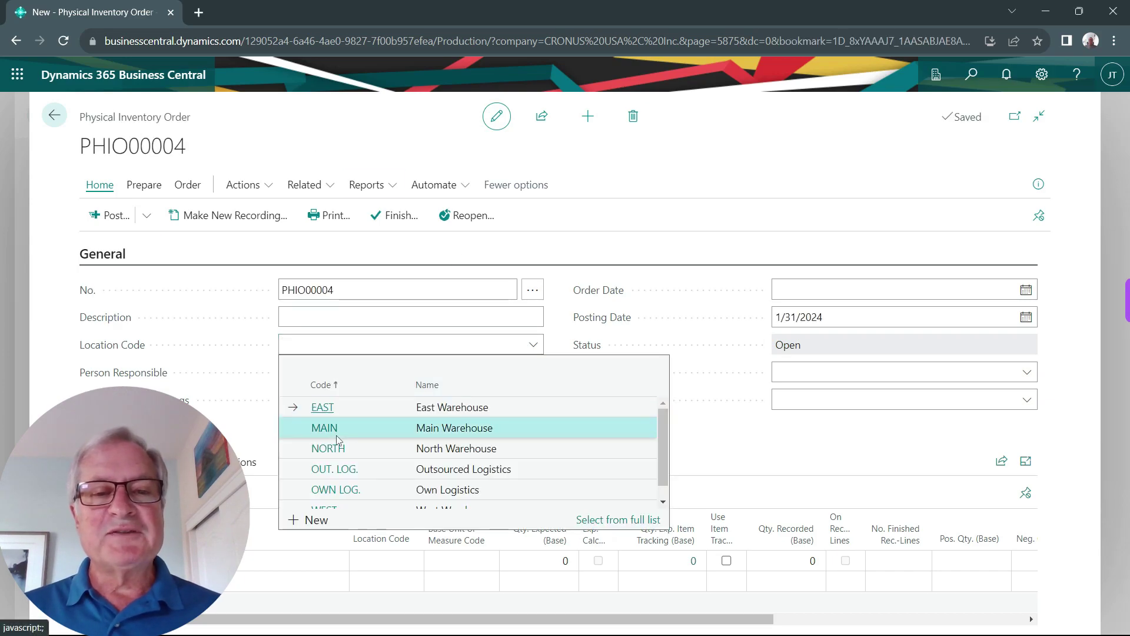
pyautogui.click(143, 184)
pyautogui.click(230, 215)
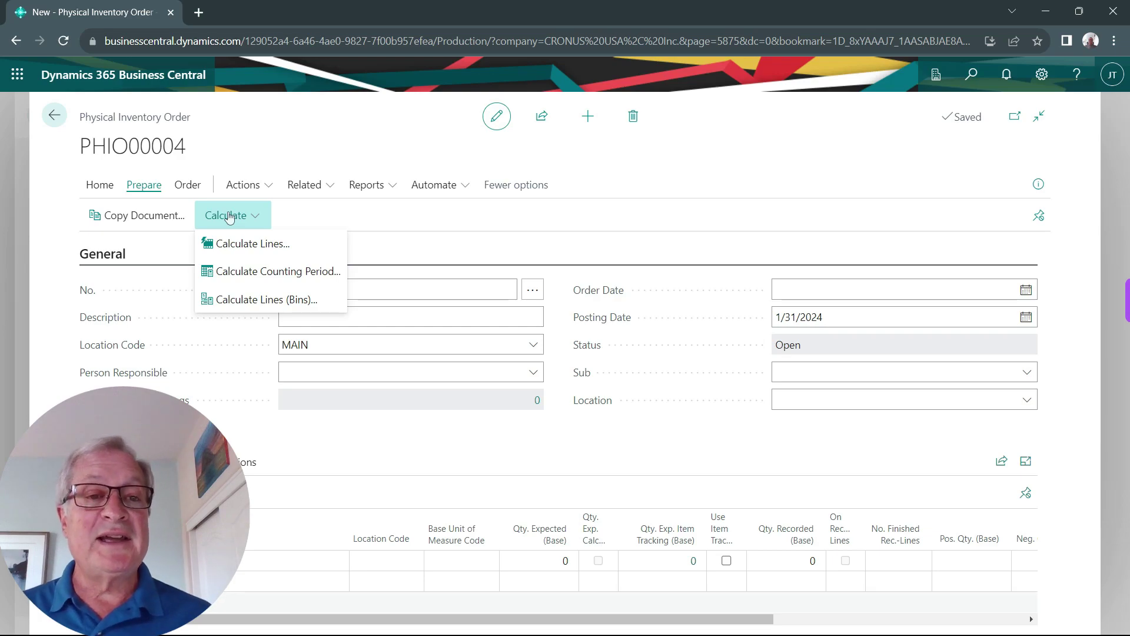
pyautogui.click(241, 245)
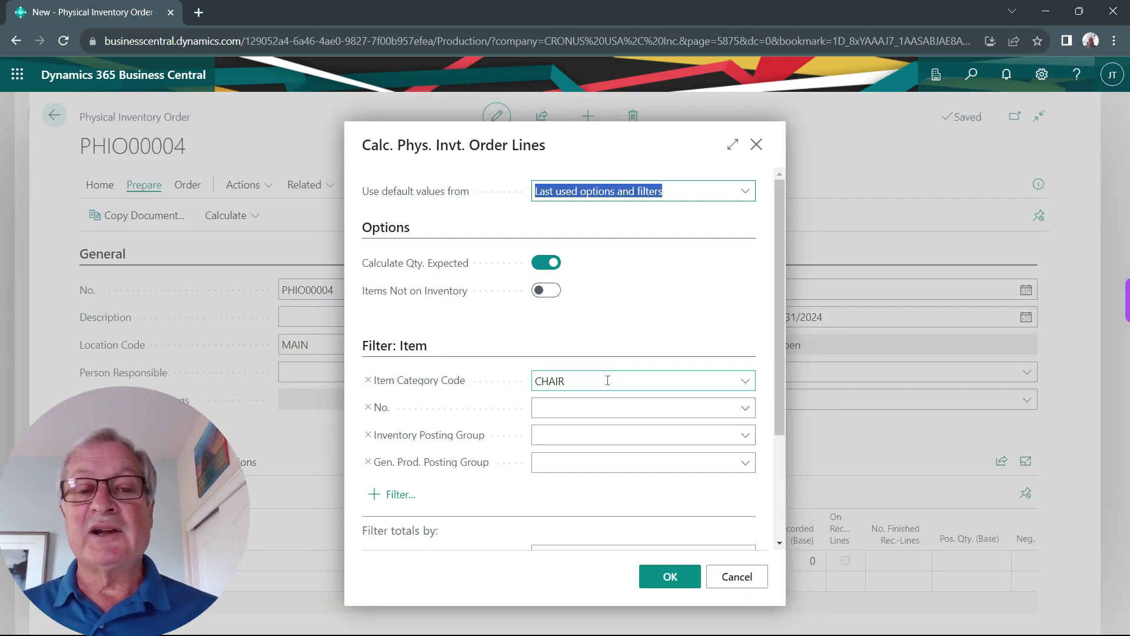
pyautogui.click(670, 576)
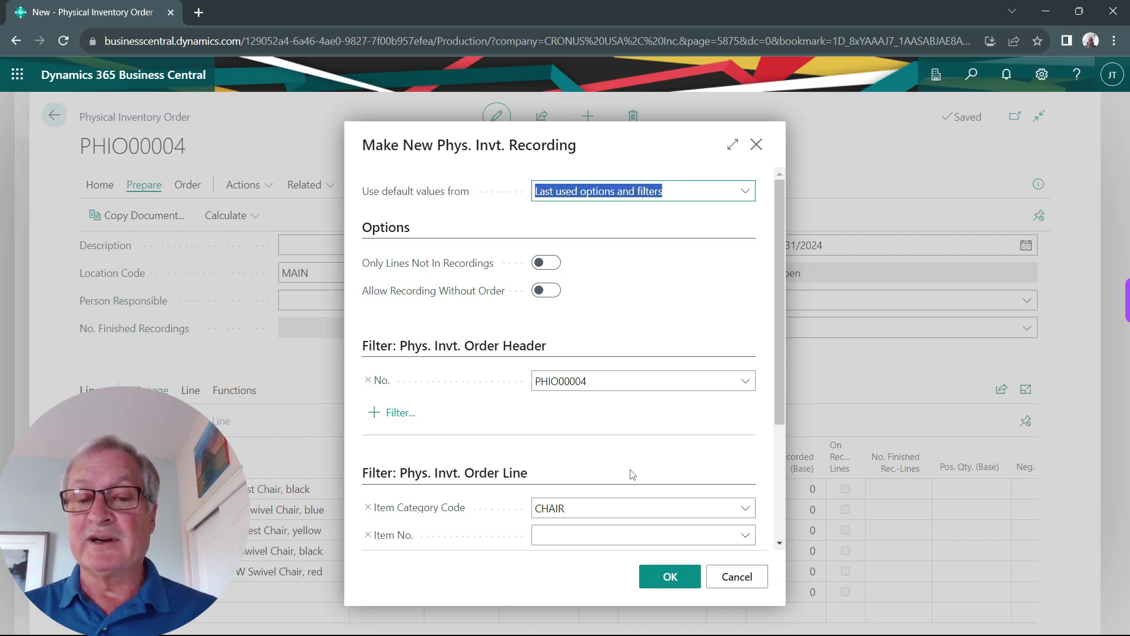
pyautogui.press('Escape')
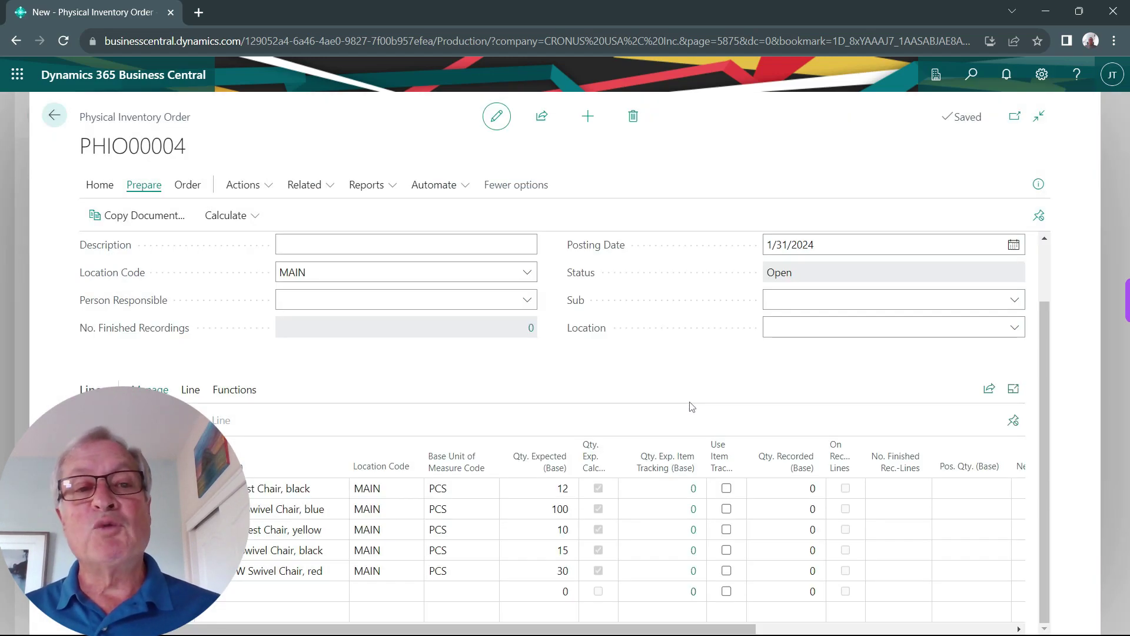
# Step: Open counting recording PHIO00004 · 1 from the order's recordings
pyautogui.click(304, 184)
pyautogui.click(458, 317)
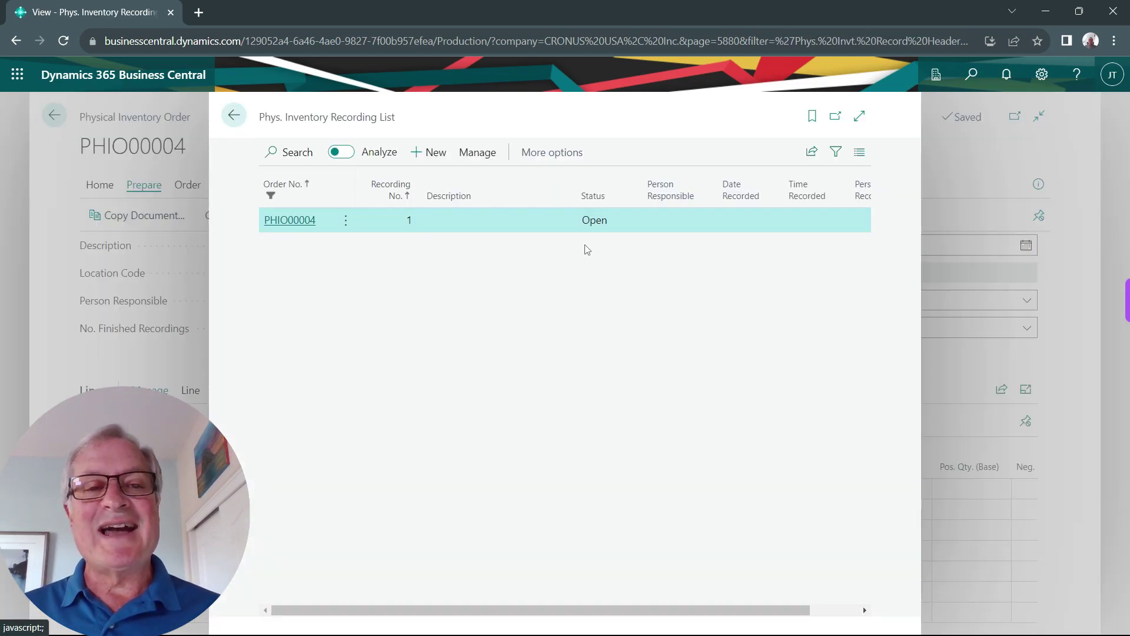
pyautogui.click(291, 220)
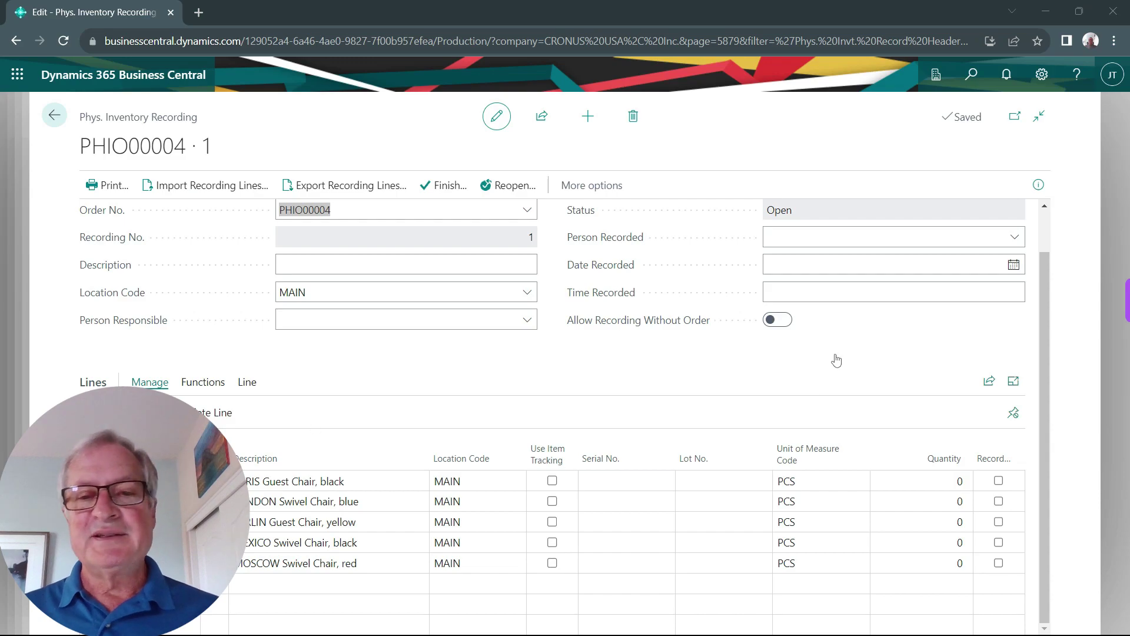
# Step: Enter chair counts 10, 102, 12, 12 and 32, then finish the recording
pyautogui.click(949, 479)
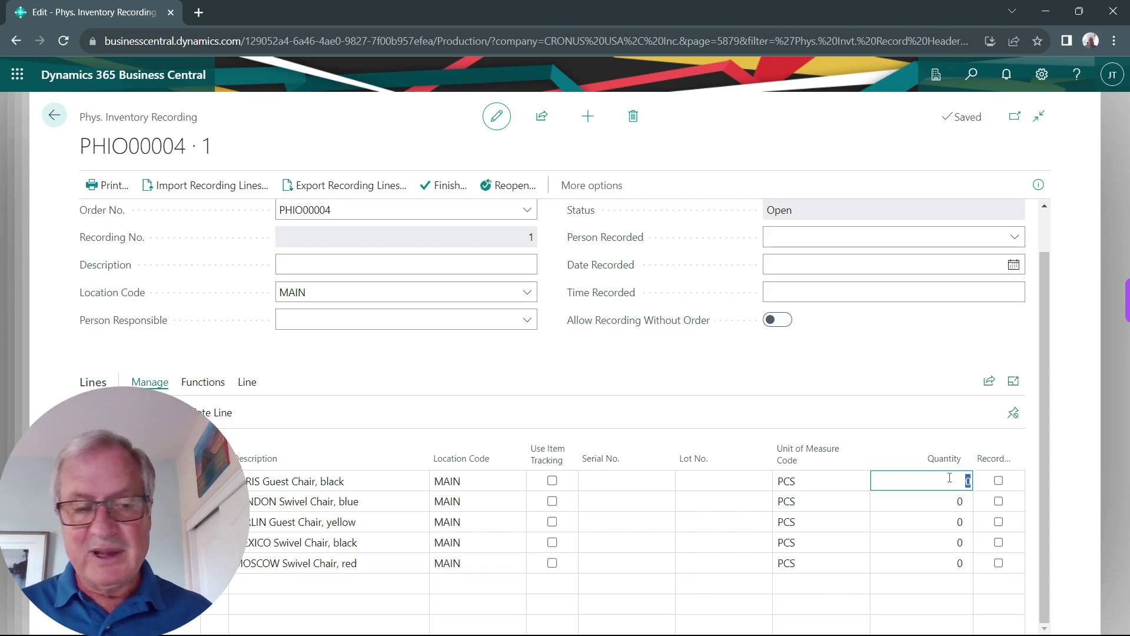
pyautogui.write('1')
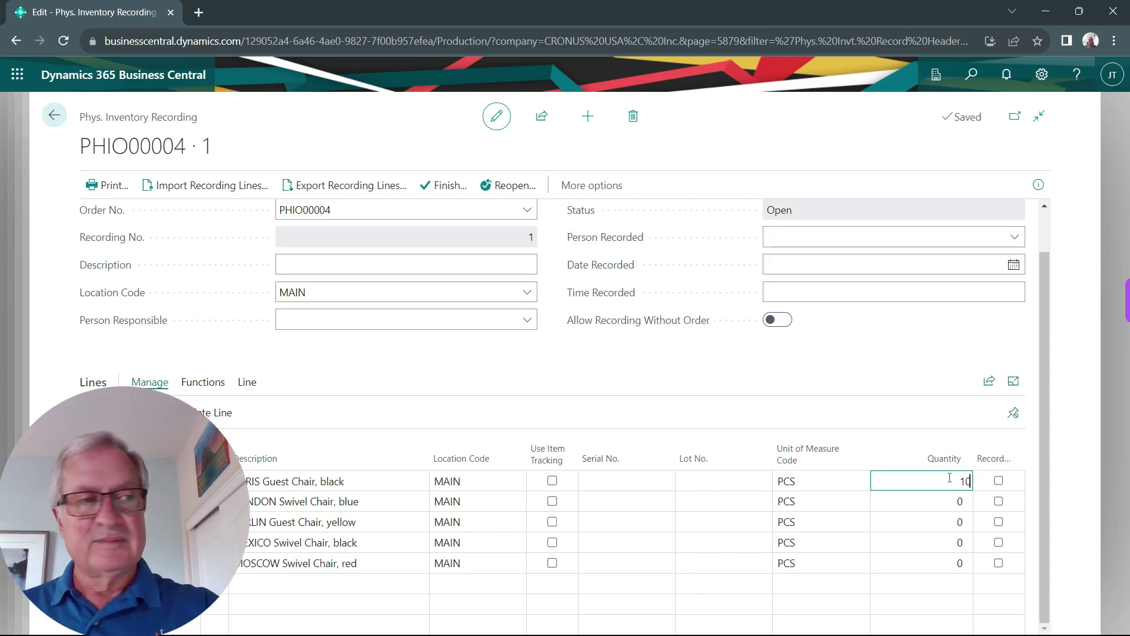
pyautogui.press('Return')
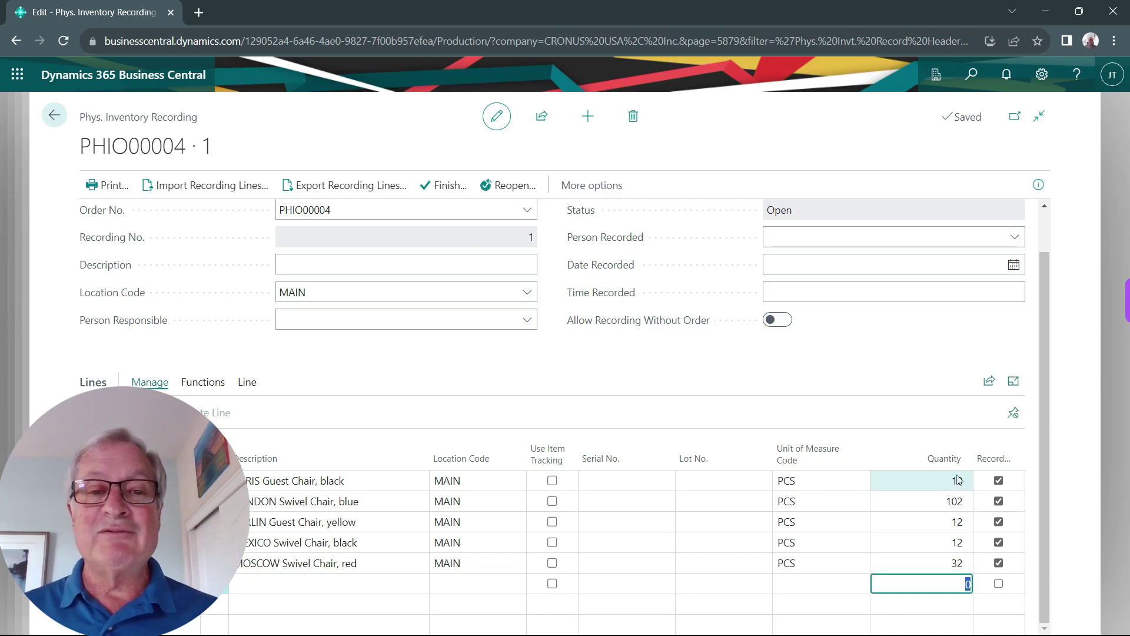
pyautogui.click(451, 190)
pyautogui.click(633, 396)
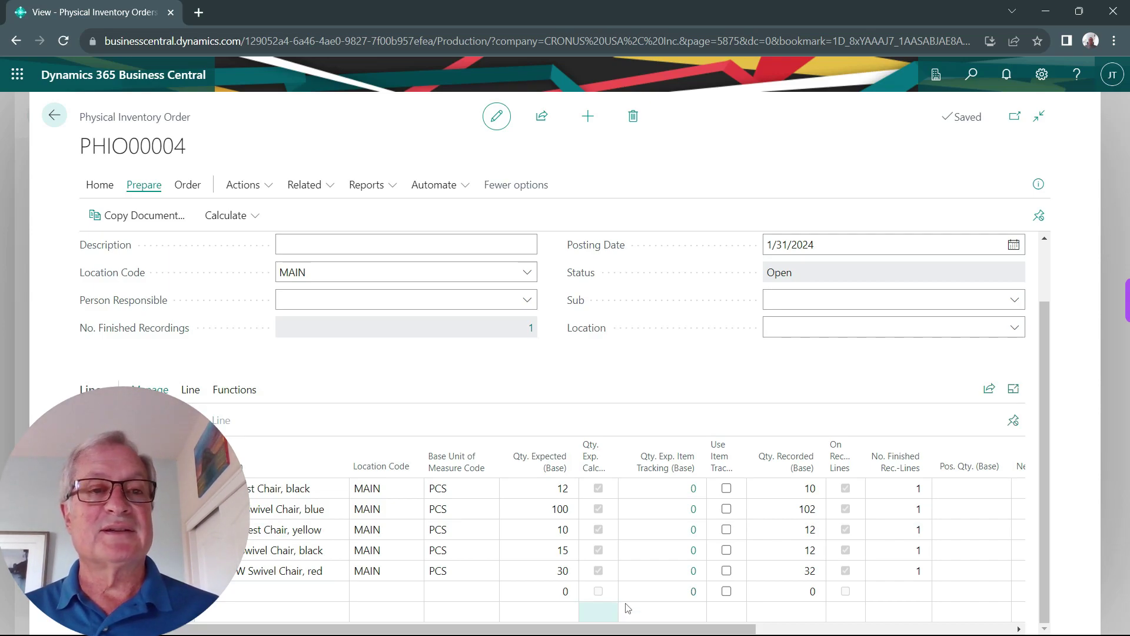
# Step: Finish order PHIO00004, review its Pos./Neg. Qty. columns, and return to the orders list
pyautogui.click(249, 184)
pyautogui.click(507, 380)
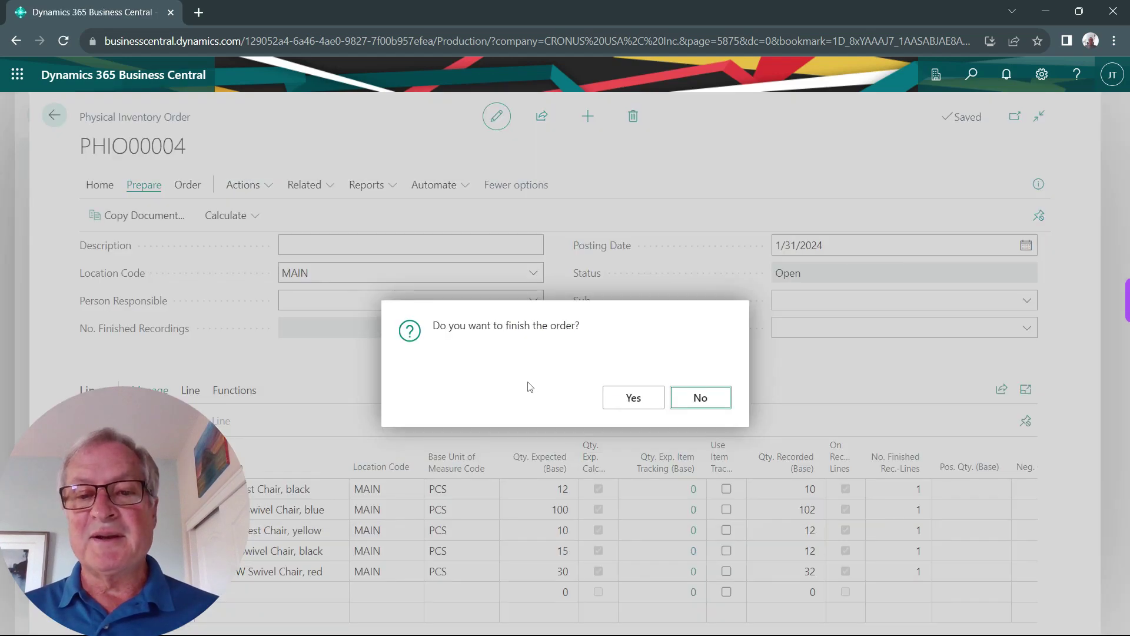
pyautogui.click(606, 394)
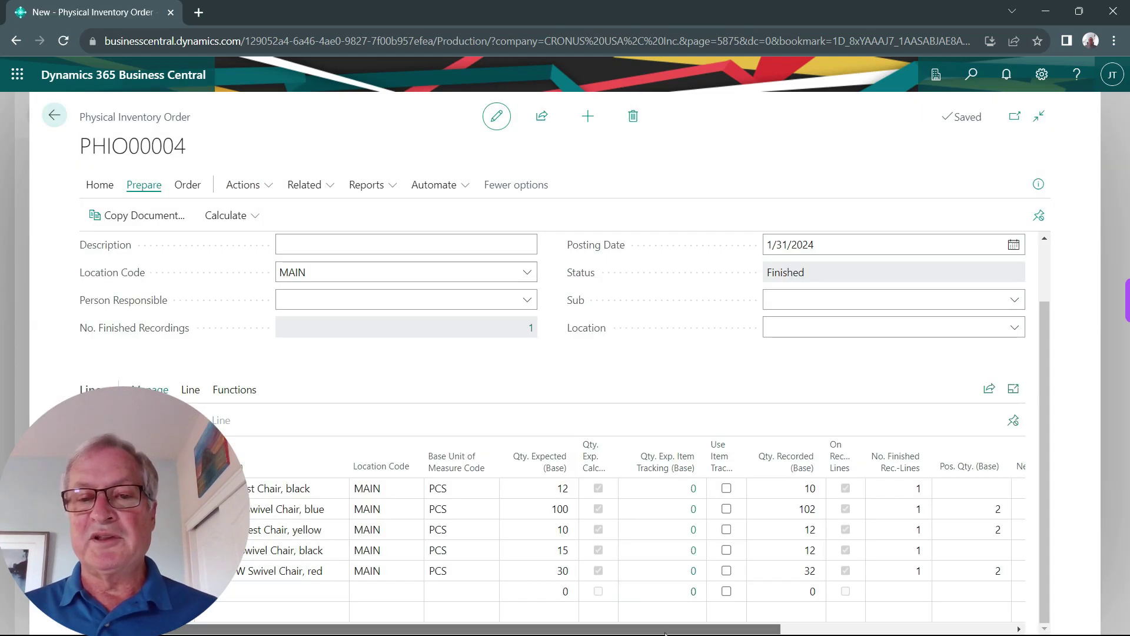
pyautogui.hscroll(3, 805, 503)
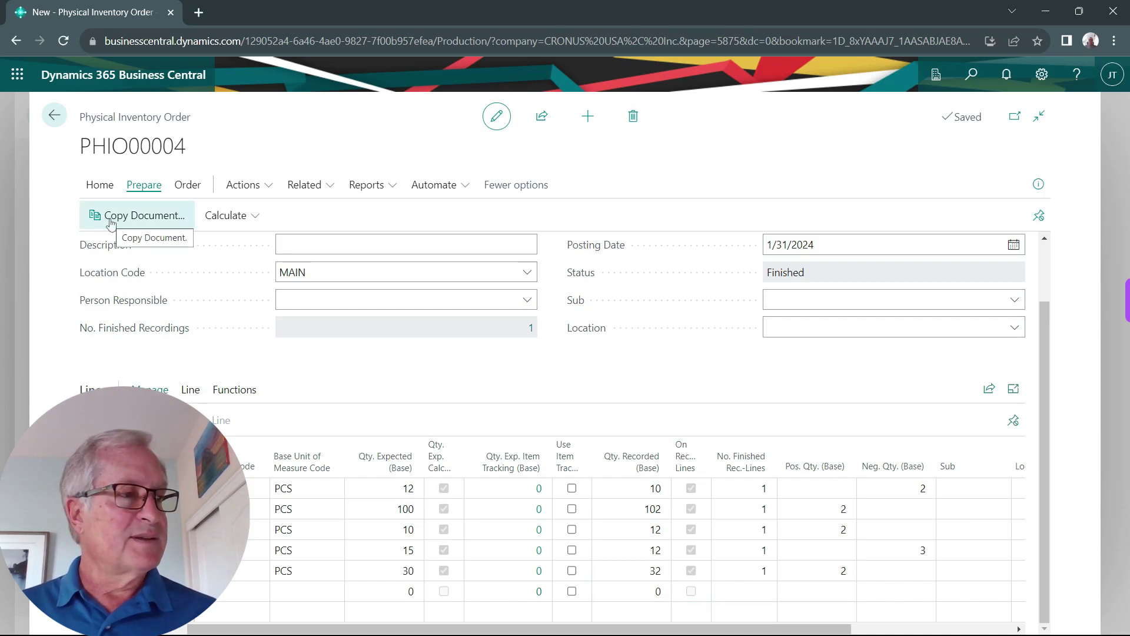
pyautogui.press('Escape')
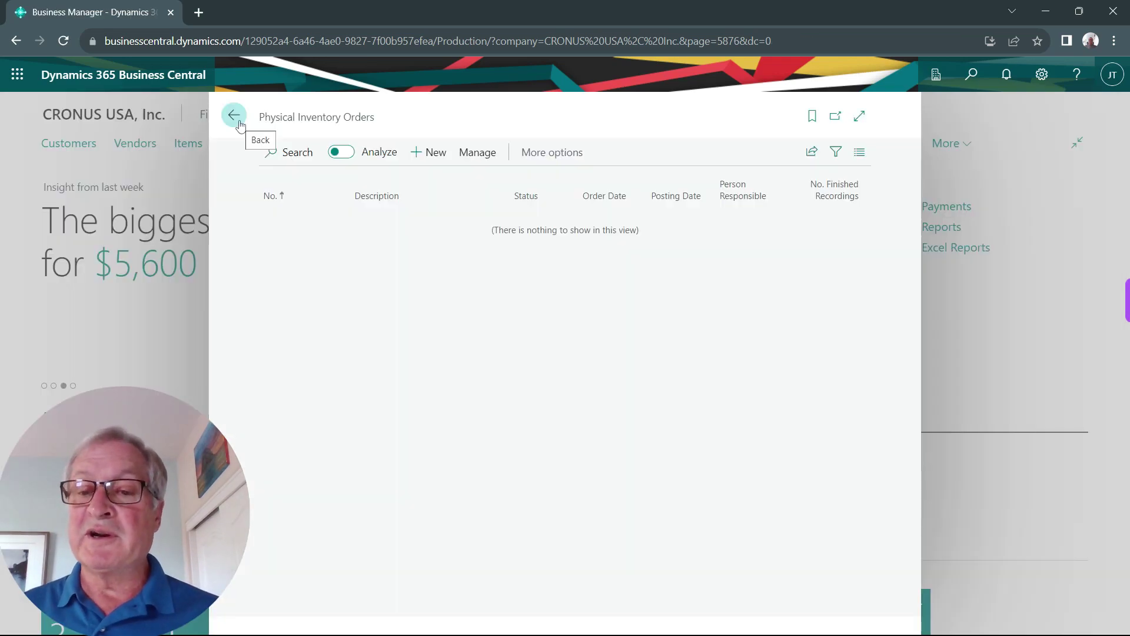